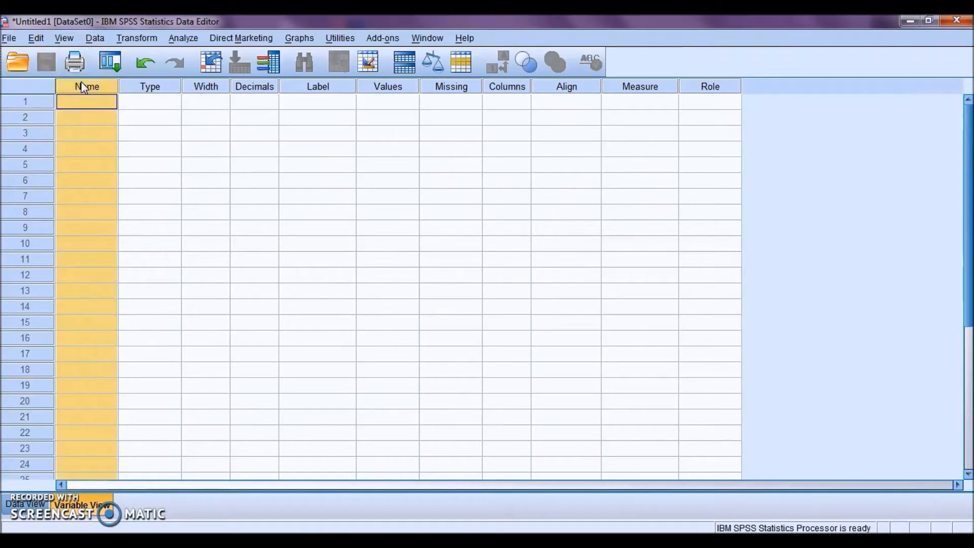
Define the first variable as Programs with 0 decimals
{"action": "left_click", "coordinate": [87, 102]}
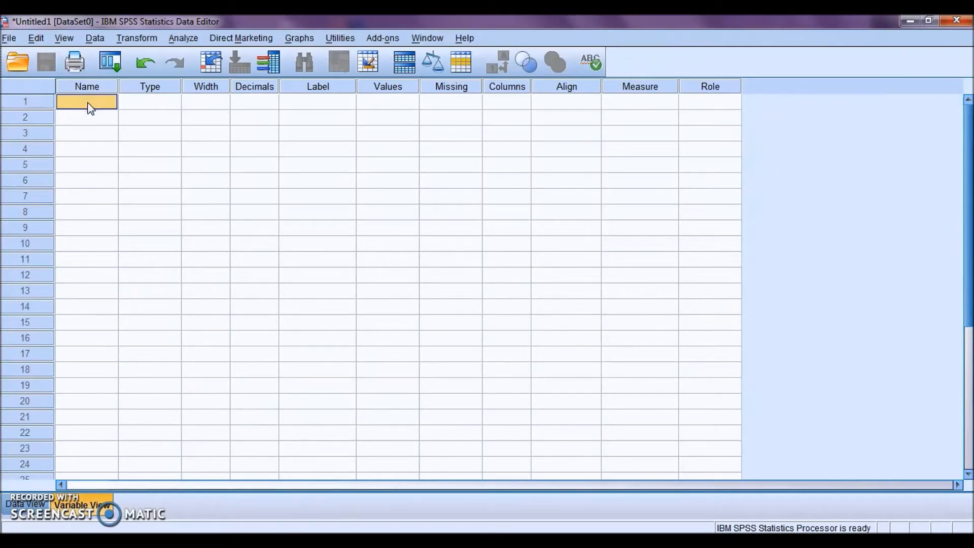
{"action": "type", "text": "Programs"}
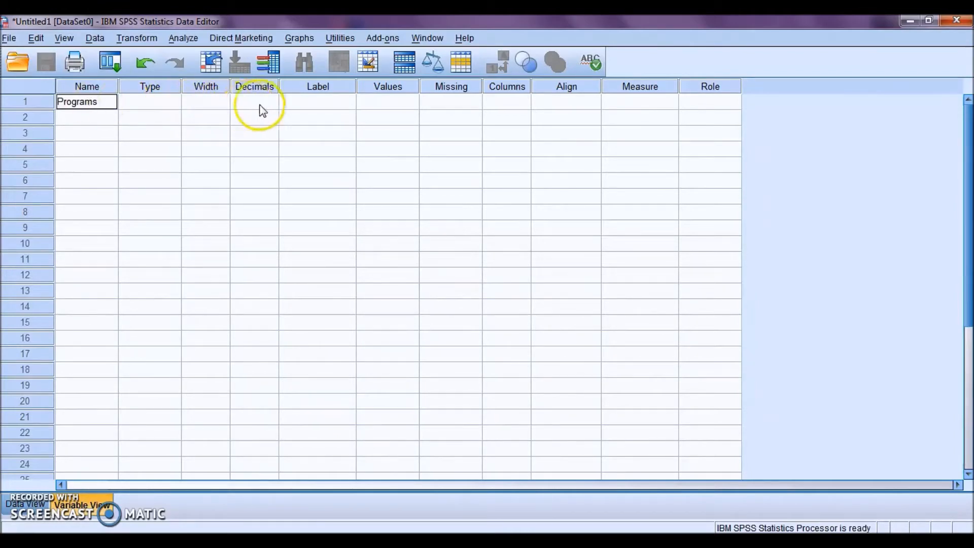
{"action": "left_click", "coordinate": [272, 105]}
{"action": "left_click", "coordinate": [272, 106]}
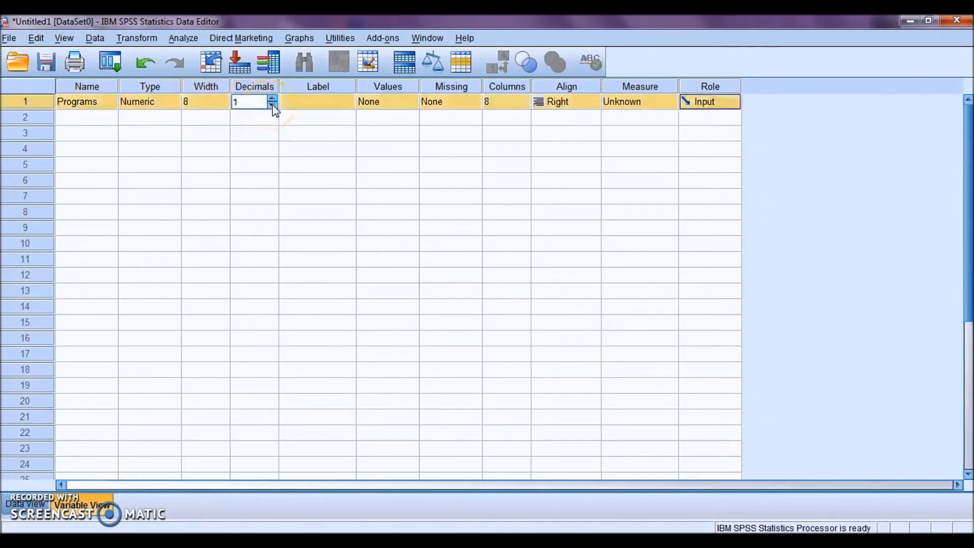
{"action": "left_click", "coordinate": [272, 105]}
Add value labels to the Programs variable: 1 = Program 1 and 2 = Program 2
{"action": "left_click", "coordinate": [410, 102]}
{"action": "left_click", "coordinate": [410, 102]}
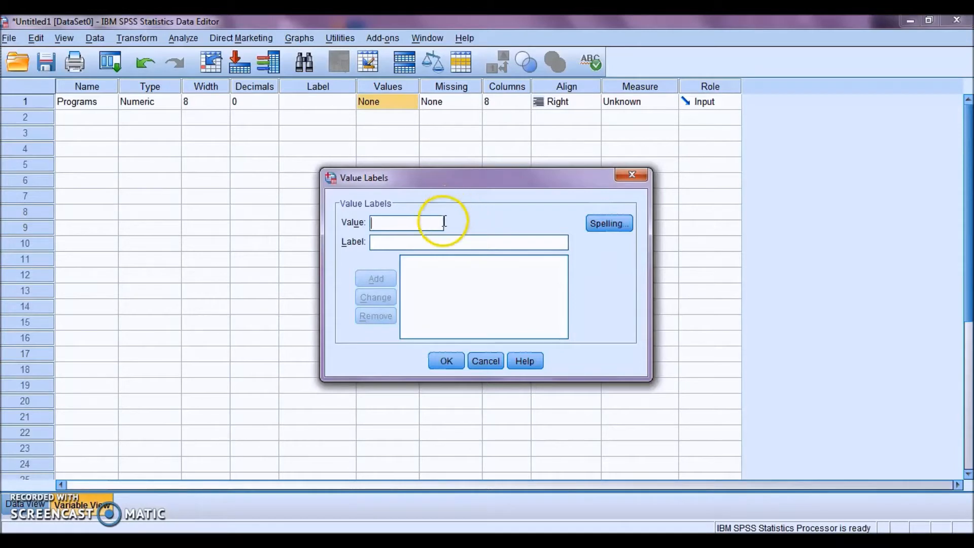
{"action": "type", "text": "1"}
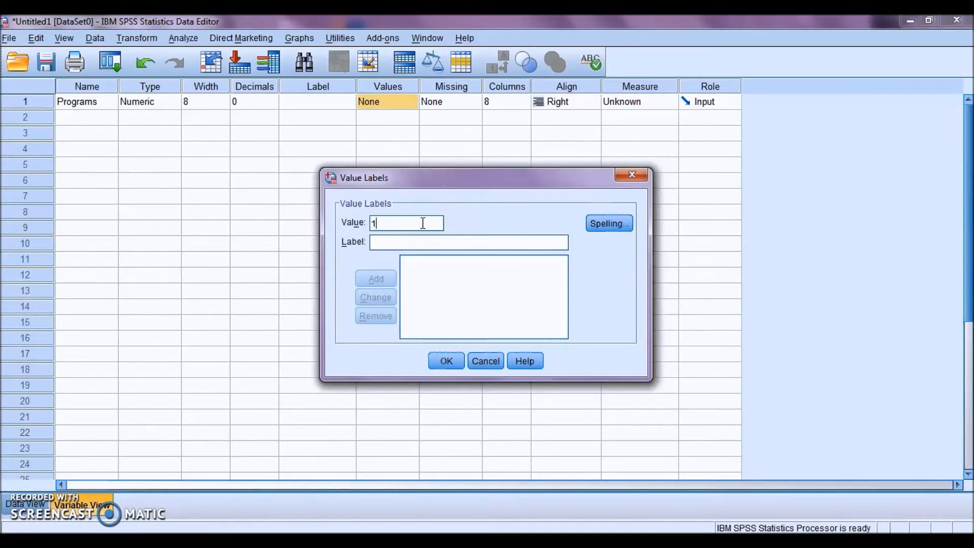
{"action": "left_click", "coordinate": [421, 242]}
{"action": "type", "text": "Program 1"}
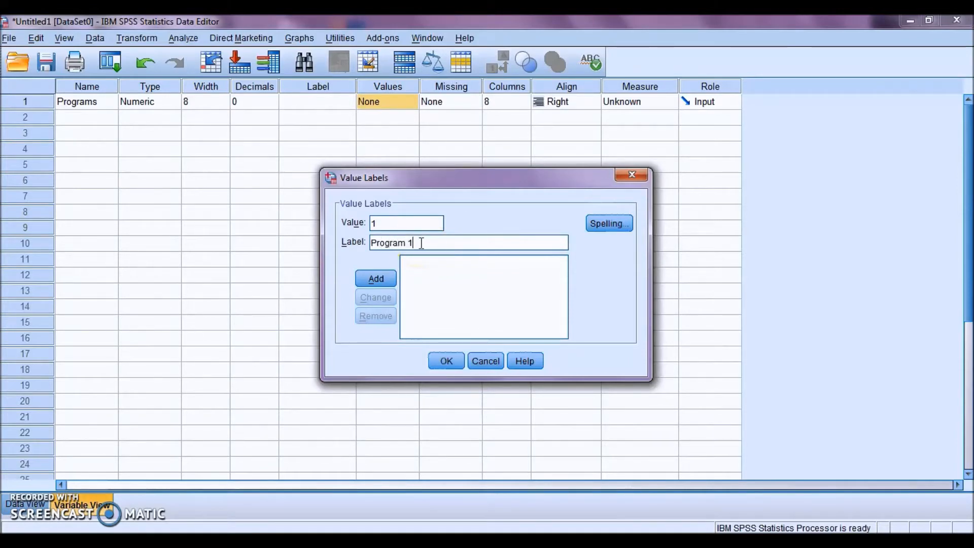
{"action": "left_click", "coordinate": [382, 281]}
{"action": "left_click", "coordinate": [384, 225]}
{"action": "type", "text": "2"}
{"action": "left_click", "coordinate": [385, 243]}
{"action": "type", "text": "Program 2"}
{"action": "left_click", "coordinate": [376, 278]}
Add value labels 3 = Program 3 and 4 = Program 4 to Programs, and set its measure to Nominal
{"action": "left_click", "coordinate": [388, 225]}
{"action": "type", "text": "3"}
{"action": "left_click", "coordinate": [389, 238]}
{"action": "type", "text": "Program 3"}
{"action": "left_click", "coordinate": [376, 278]}
{"action": "left_click", "coordinate": [393, 223]}
{"action": "type", "text": "4"}
{"action": "left_click", "coordinate": [392, 242]}
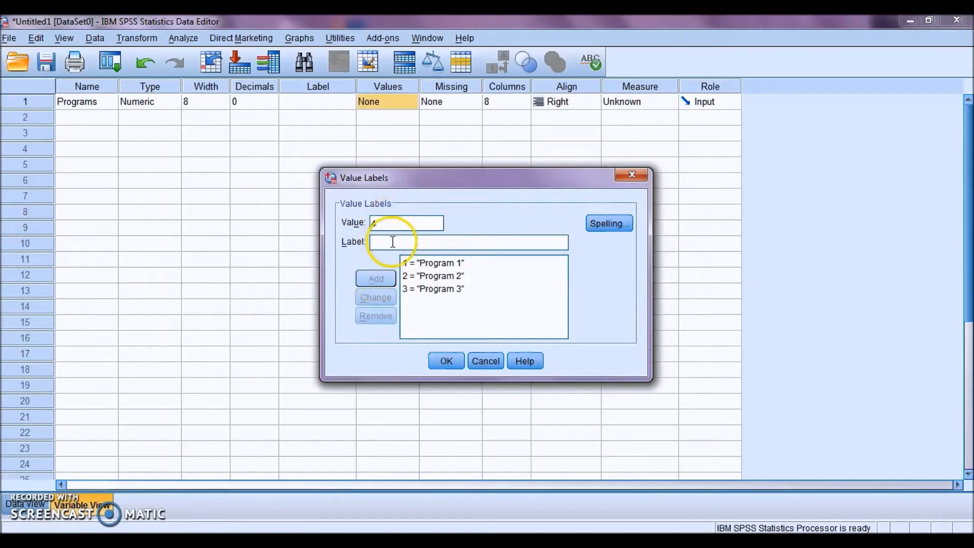
{"action": "type", "text": "Program 4"}
{"action": "left_click", "coordinate": [378, 278]}
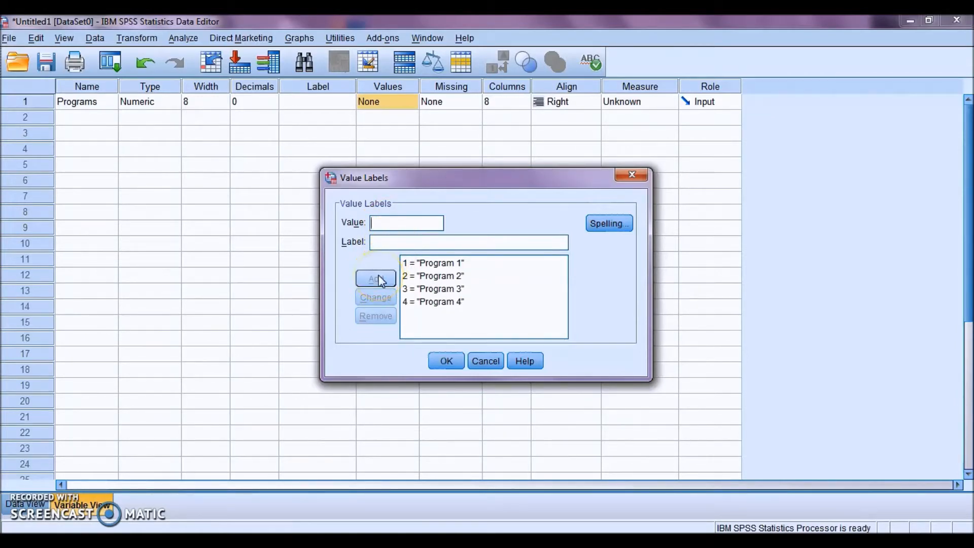
{"action": "left_click", "coordinate": [442, 360]}
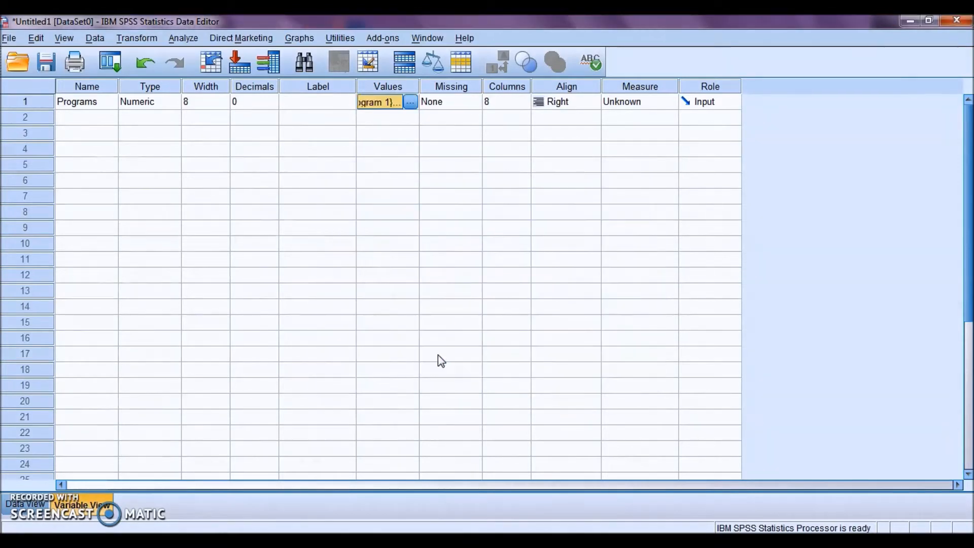
{"action": "left_click", "coordinate": [671, 101]}
{"action": "left_click", "coordinate": [663, 146]}
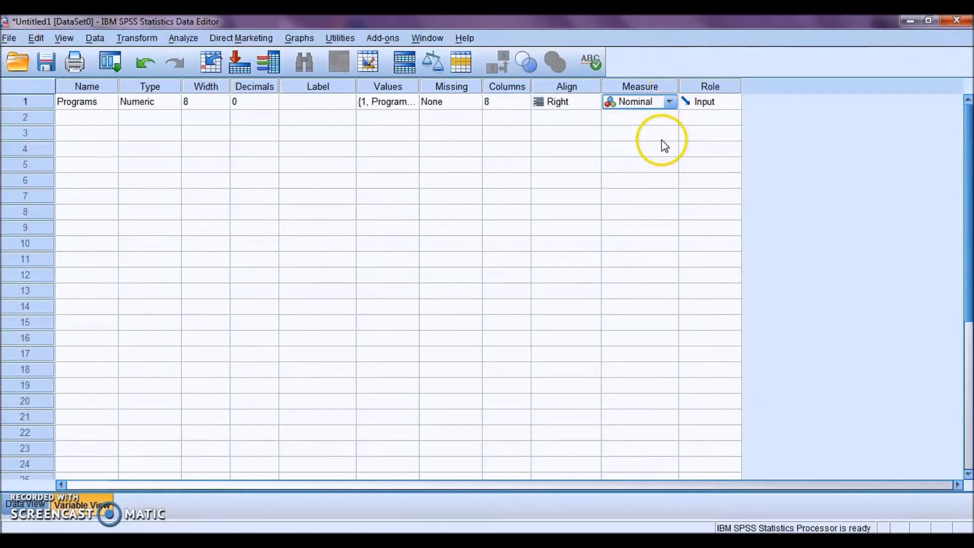
Define a second variable named Performance with 0 decimals and a Scale measure
{"action": "left_click", "coordinate": [97, 117]}
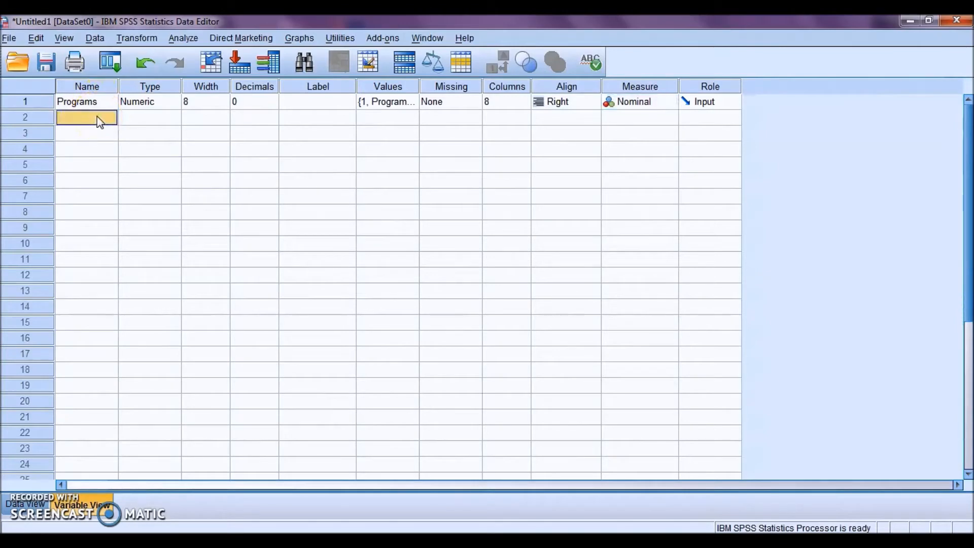
{"action": "type", "text": "Performance"}
{"action": "left_click", "coordinate": [271, 120]}
{"action": "left_click", "coordinate": [272, 121]}
{"action": "left_click", "coordinate": [272, 120]}
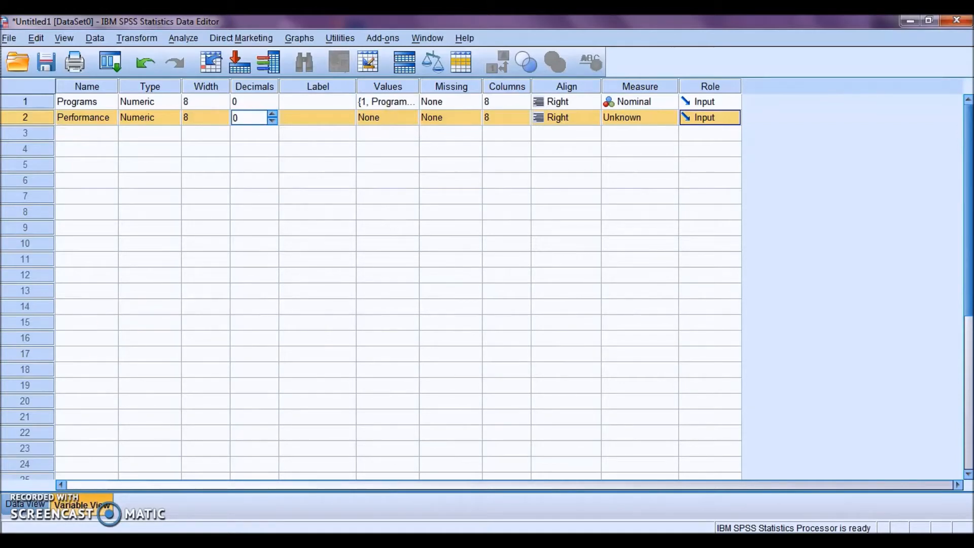
{"action": "left_click", "coordinate": [670, 119]}
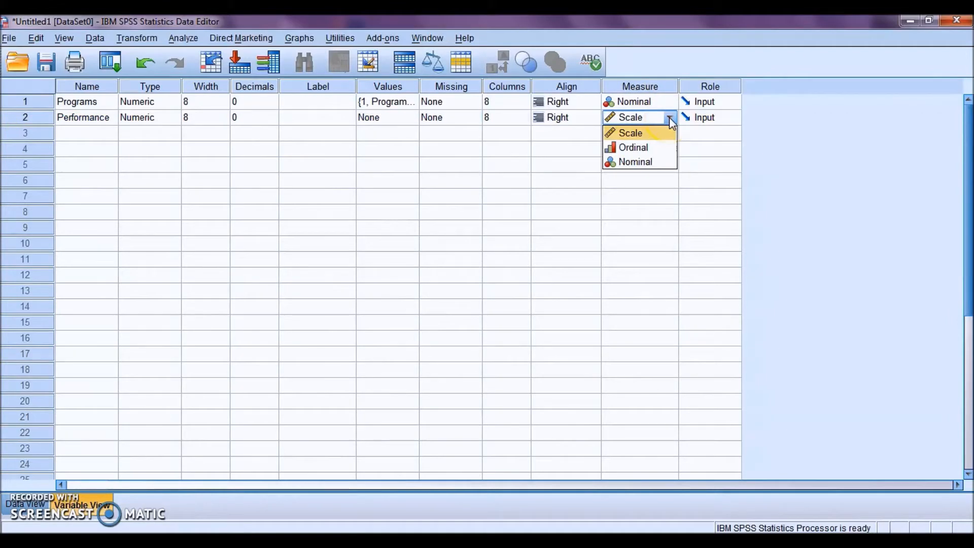
{"action": "left_click", "coordinate": [660, 133]}
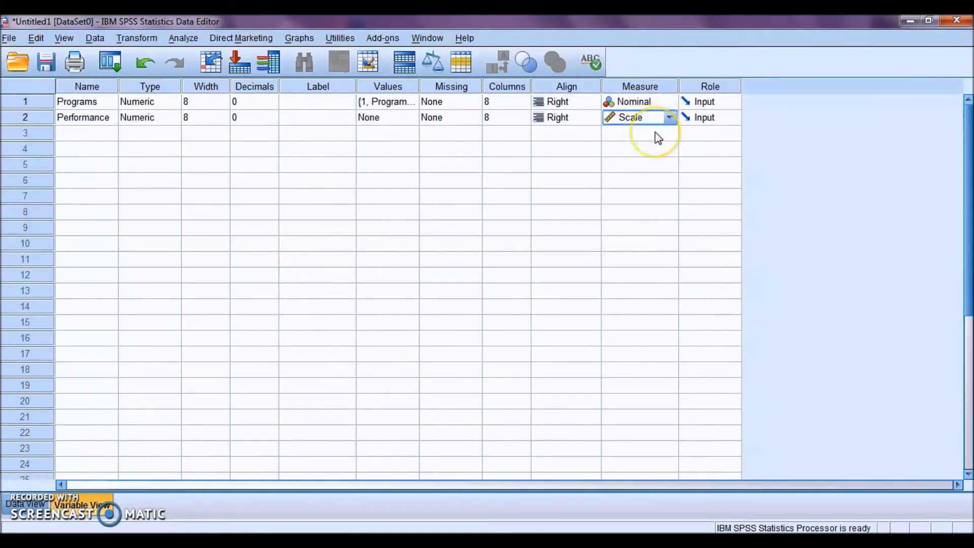
Switch to the data sheet and enter 1 as the Programs value in rows 1 to 5
{"action": "left_click", "coordinate": [7, 505]}
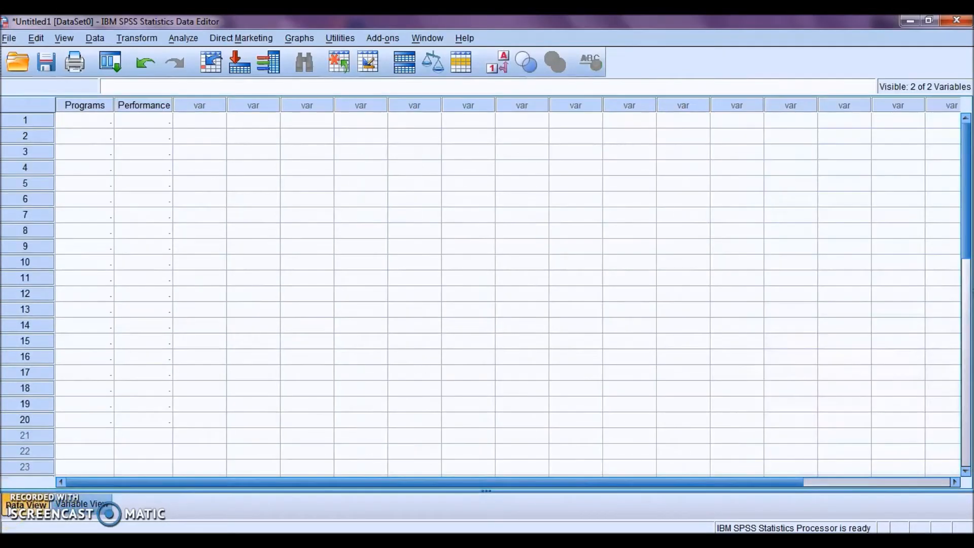
{"action": "left_click", "coordinate": [95, 106]}
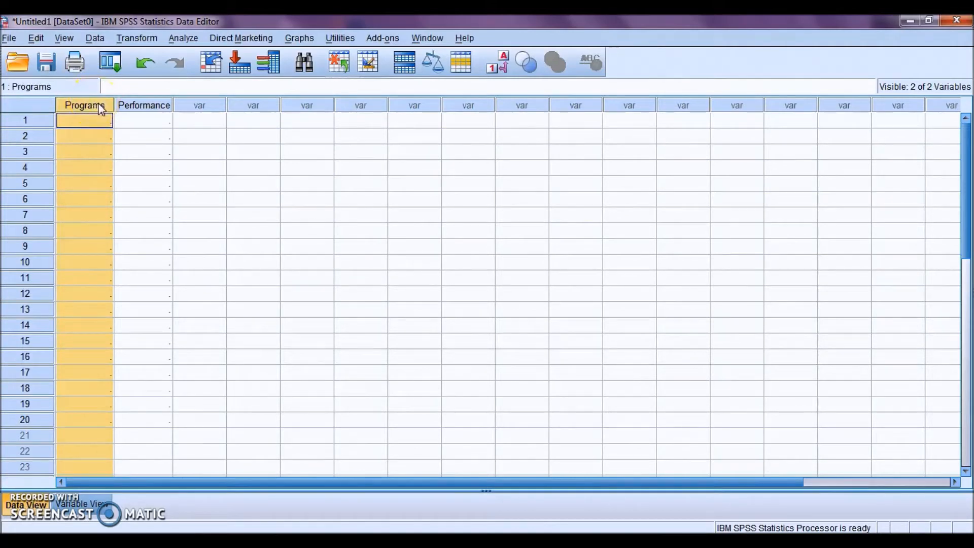
{"action": "left_click", "coordinate": [130, 108]}
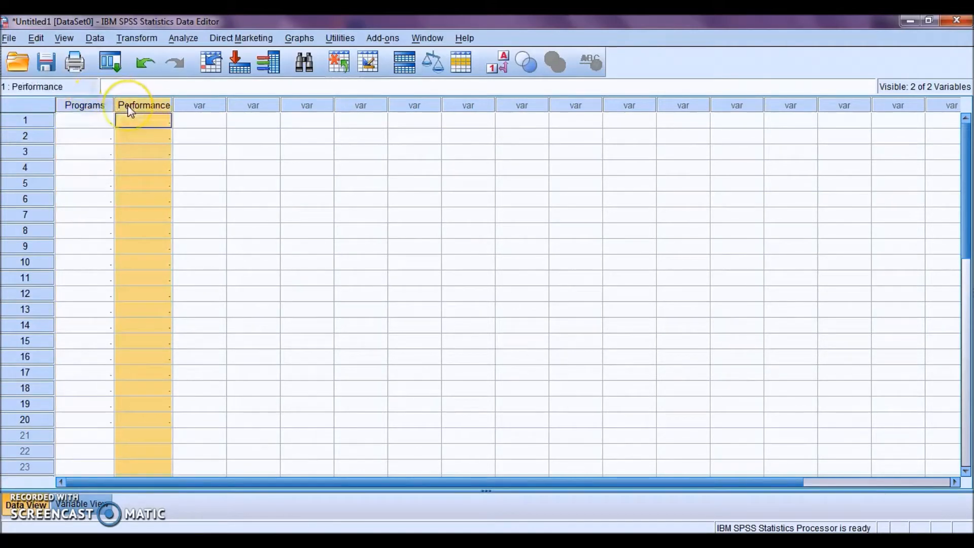
{"action": "left_click", "coordinate": [96, 124]}
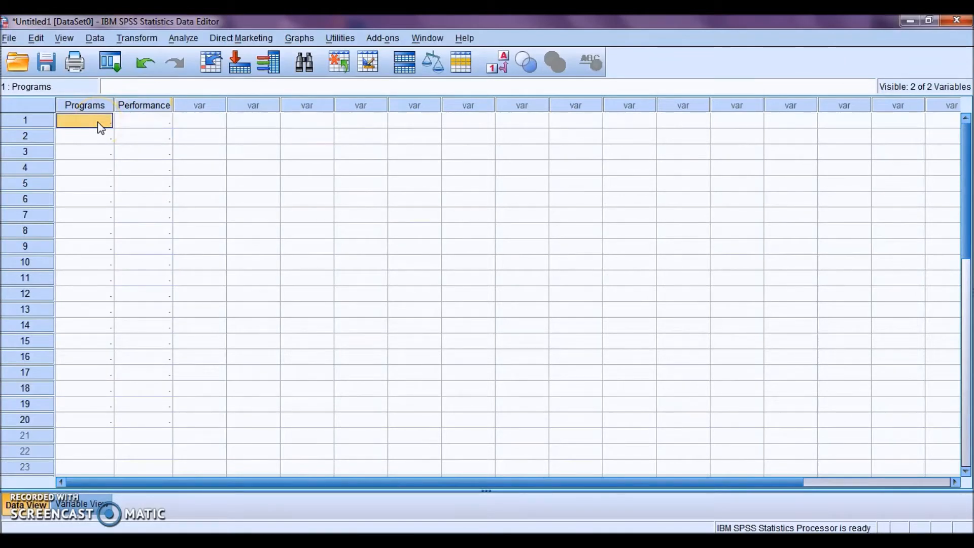
{"action": "type", "text": "1"}
{"action": "key", "text": "Return"}
{"action": "type", "text": "1"}
{"action": "key", "text": "Return"}
{"action": "type", "text": "1"}
{"action": "key", "text": "Return"}
{"action": "type", "text": "1"}
{"action": "key", "text": "Return"}
{"action": "type", "text": "1"}
{"action": "key", "text": "Tab"}
Enter the Performance scores 9, 12, 14, 11 and 13 in rows 1 to 5
{"action": "key", "text": "Up"}
{"action": "key", "text": "Up"}
{"action": "key", "text": "Up"}
{"action": "key", "text": "Up"}
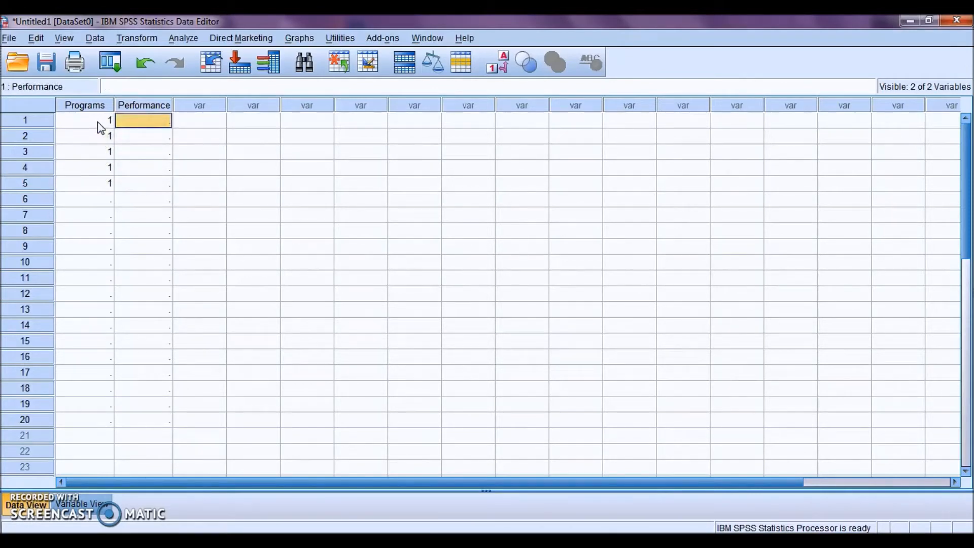
{"action": "type", "text": "9"}
{"action": "key", "text": "Return"}
{"action": "type", "text": "12"}
{"action": "key", "text": "Return"}
{"action": "type", "text": "14"}
{"action": "key", "text": "Return"}
{"action": "type", "text": "11"}
{"action": "key", "text": "Return"}
{"action": "type", "text": "13"}
{"action": "key", "text": "Return"}
Fill rows 6 to 10 with Programs value 2 and Performance scores 10, 6, 9, 9 and 10
{"action": "key", "text": "Left"}
{"action": "type", "text": "2 2 2 2 2"}
{"action": "key", "text": "Right"}
{"action": "key", "text": "Up"}
{"action": "key", "text": "Up"}
{"action": "key", "text": "Up"}
{"action": "key", "text": "Up"}
{"action": "type", "text": "10"}
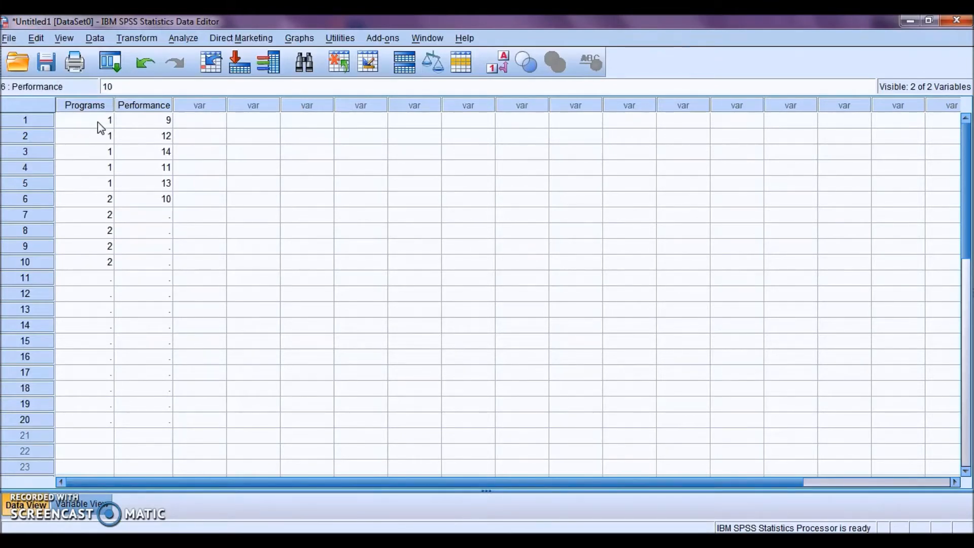
{"action": "key", "text": "Return"}
{"action": "type", "text": "6"}
{"action": "key", "text": "Return"}
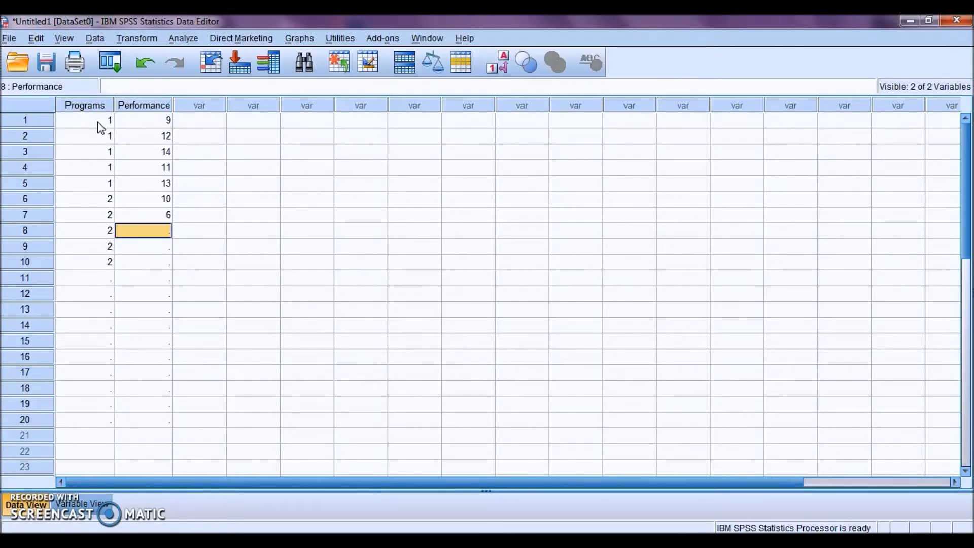
{"action": "type", "text": "9"}
{"action": "key", "text": "Return"}
{"action": "type", "text": "9"}
{"action": "key", "text": "Return"}
{"action": "type", "text": "10"}
{"action": "key", "text": "Return"}
Enter 3 as the Programs value in rows 11 to 15
{"action": "key", "text": "Left"}
{"action": "type", "text": "3"}
{"action": "key", "text": "Return"}
{"action": "type", "text": "3"}
{"action": "key", "text": "Return"}
{"action": "type", "text": "3"}
{"action": "key", "text": "Return"}
{"action": "type", "text": "3"}
{"action": "key", "text": "Return"}
{"action": "type", "text": "3"}
{"action": "key", "text": "Right"}
Enter the Performance scores 12, 14, 11, 13 and 11 in rows 11 to 15
{"action": "key", "text": "Up"}
{"action": "key", "text": "Up"}
{"action": "key", "text": "Up"}
{"action": "key", "text": "Up"}
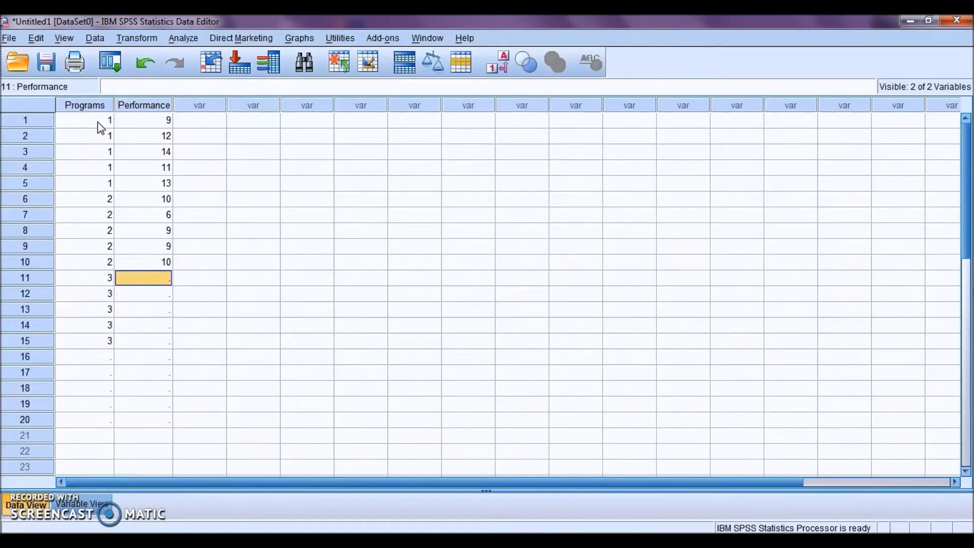
{"action": "type", "text": "12"}
{"action": "key", "text": "Return"}
{"action": "type", "text": "14"}
{"action": "key", "text": "Return"}
{"action": "type", "text": "11"}
{"action": "key", "text": "Return"}
{"action": "type", "text": "13"}
{"action": "key", "text": "Return"}
{"action": "type", "text": "11"}
{"action": "key", "text": "Return"}
Enter 4 as the Programs value in rows 16 to 20
{"action": "key", "text": "Left"}
{"action": "type", "text": "4"}
{"action": "key", "text": "Return"}
{"action": "type", "text": "4"}
{"action": "key", "text": "Return"}
{"action": "key", "text": "Return"}
{"action": "type", "text": "4"}
{"action": "key", "text": "Return"}
{"action": "key", "text": "Right"}
{"action": "type", "text": "4"}
{"action": "key", "text": "BackSpace"}
{"action": "key", "text": "Left"}
{"action": "type", "text": "4"}
{"action": "key", "text": "Right"}
Enter the Performance scores 9, 8, 11, 7 and 8 in rows 16 to 20
{"action": "key", "text": "Up"}
{"action": "key", "text": "Up"}
{"action": "key", "text": "Up"}
{"action": "key", "text": "Up"}
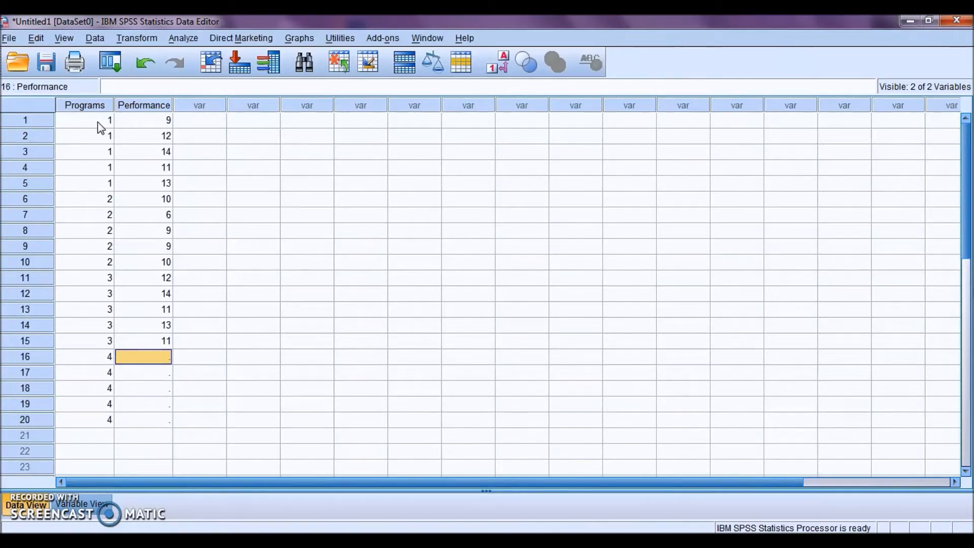
{"action": "type", "text": "9"}
{"action": "key", "text": "Return"}
{"action": "type", "text": "8"}
{"action": "key", "text": "Return"}
{"action": "type", "text": "11"}
{"action": "key", "text": "Return"}
{"action": "type", "text": "7"}
{"action": "key", "text": "Return"}
{"action": "type", "text": "8"}
{"action": "key", "text": "Return"}
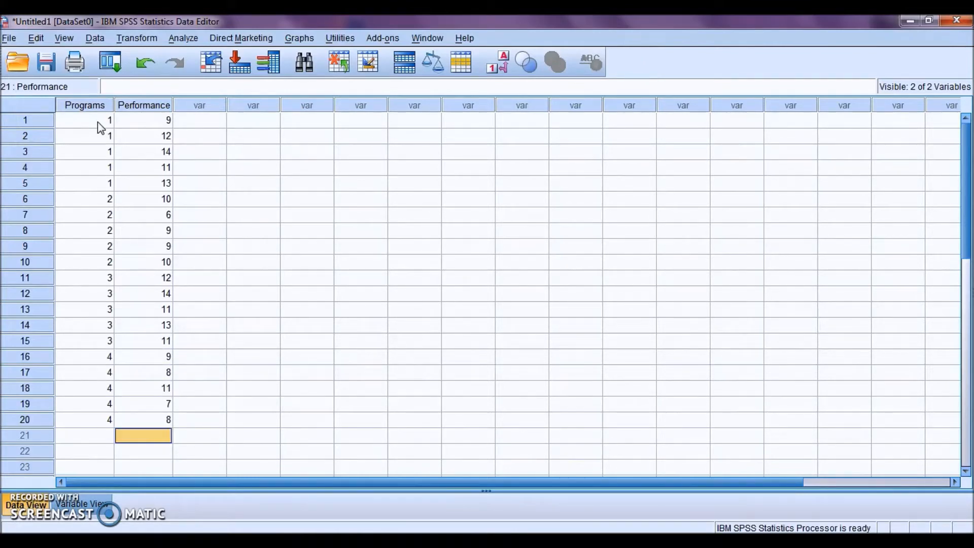
{"action": "left_click", "coordinate": [348, 203]}
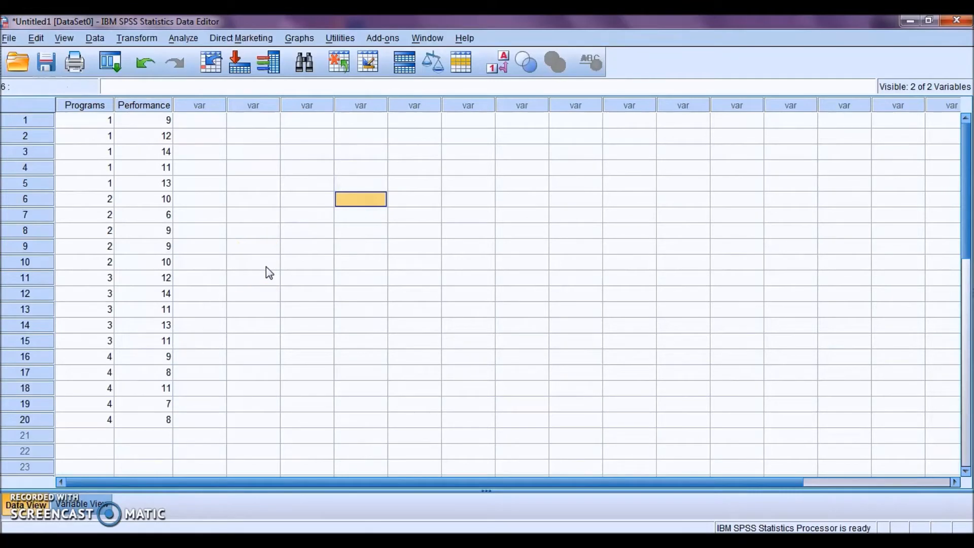
Set up a One-Way ANOVA with Performance as the dependent variable and Programs as the factor
{"action": "left_click", "coordinate": [185, 33]}
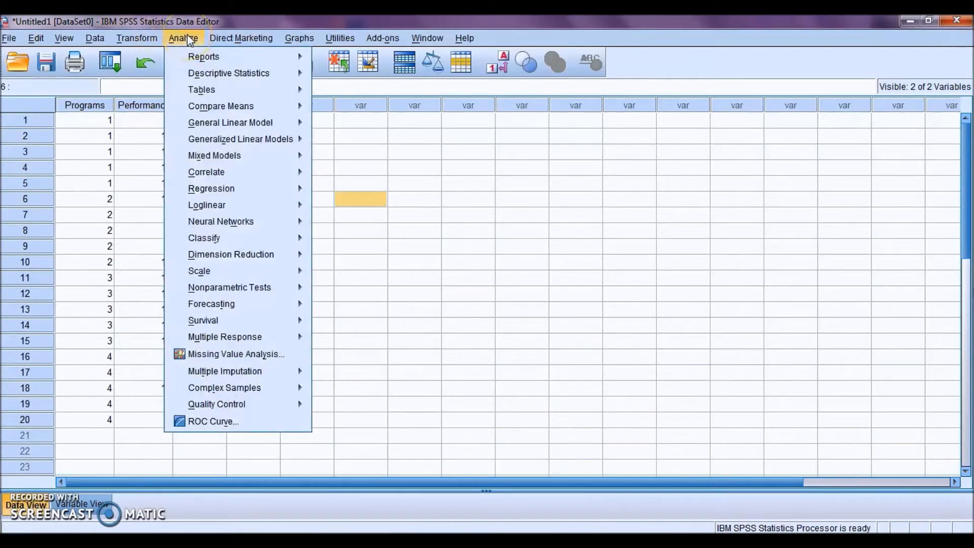
{"action": "mouse_move", "coordinate": [210, 104]}
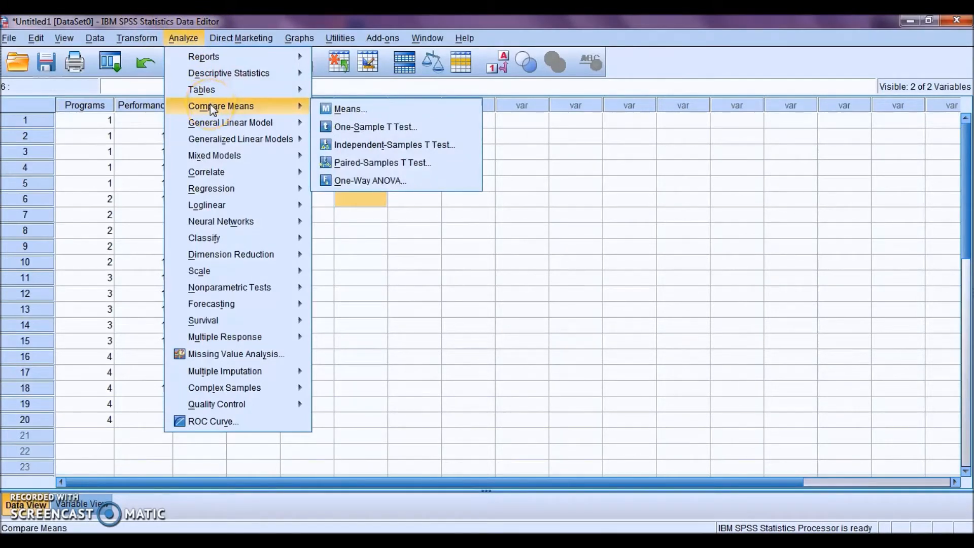
{"action": "left_click", "coordinate": [344, 179]}
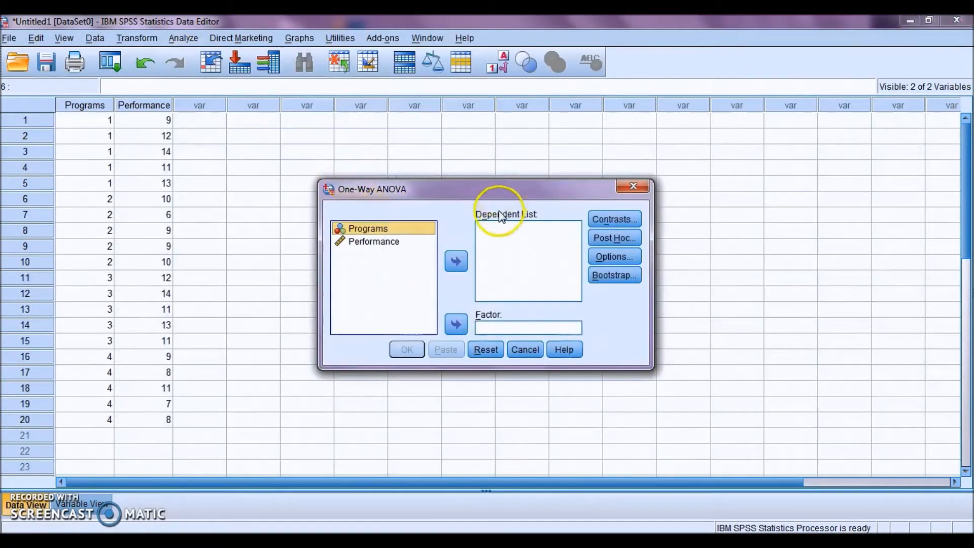
{"action": "left_click_drag", "start_coordinate": [506, 196], "coordinate": [496, 181]}
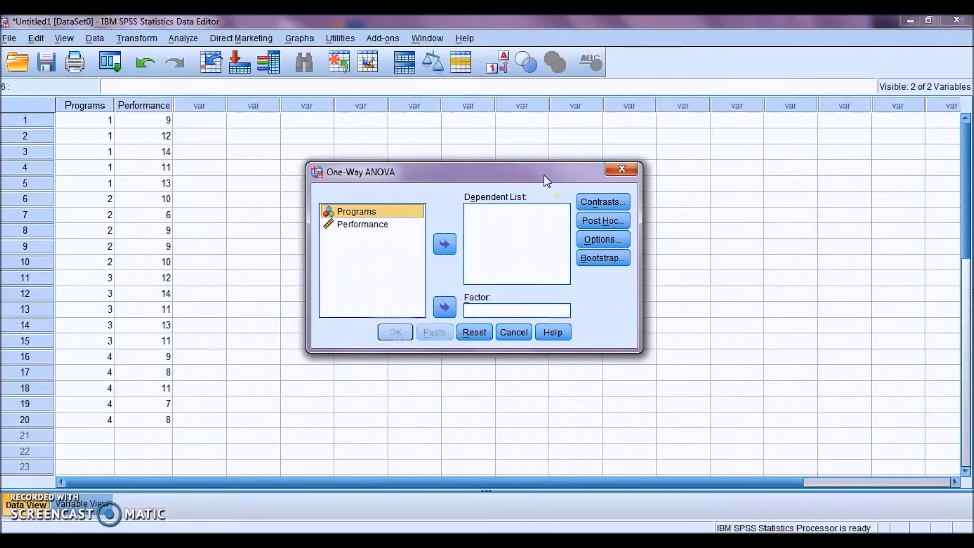
{"action": "left_click", "coordinate": [380, 225]}
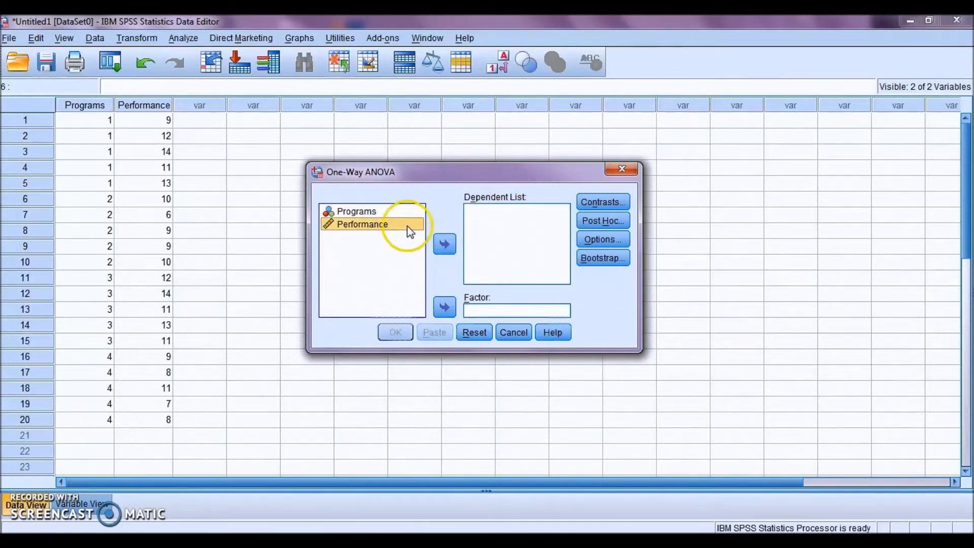
{"action": "left_click", "coordinate": [444, 244]}
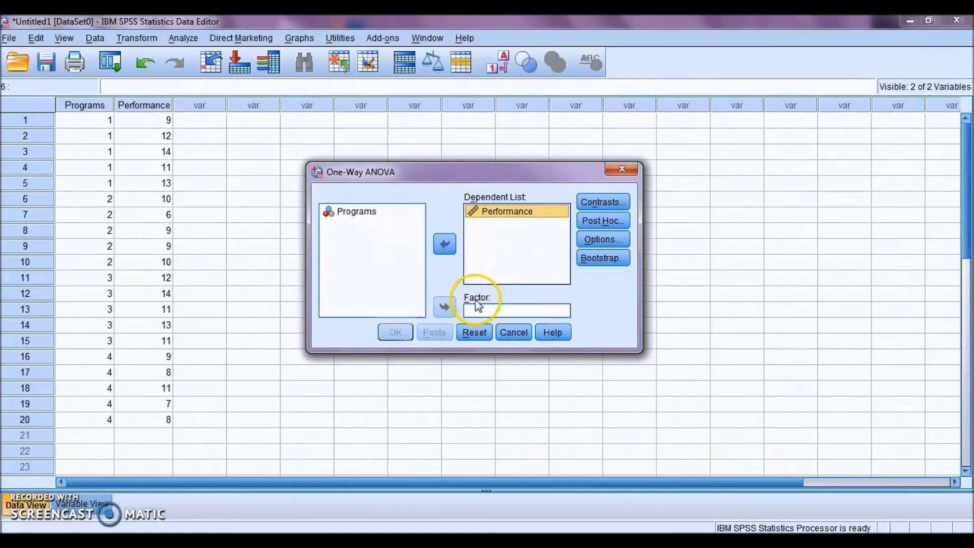
{"action": "left_click", "coordinate": [340, 210]}
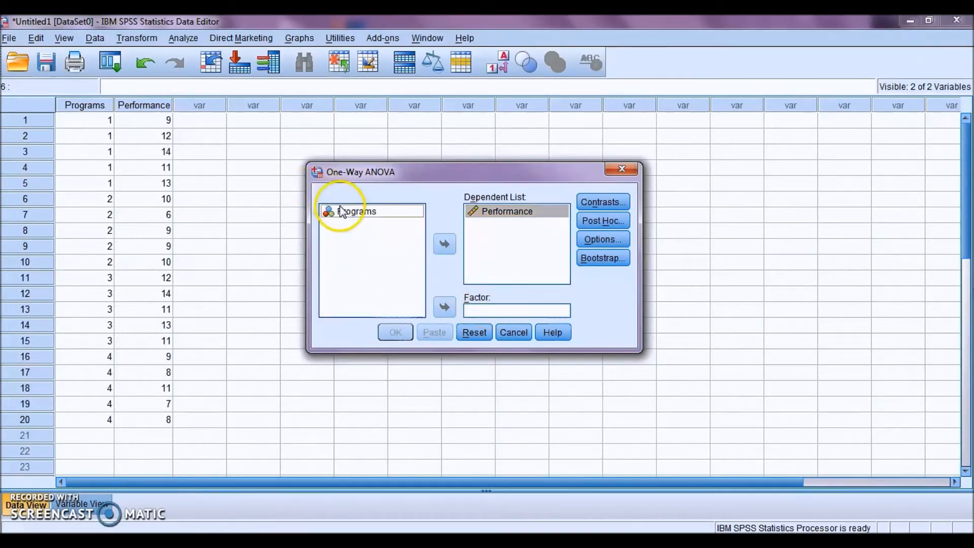
{"action": "left_click", "coordinate": [444, 306]}
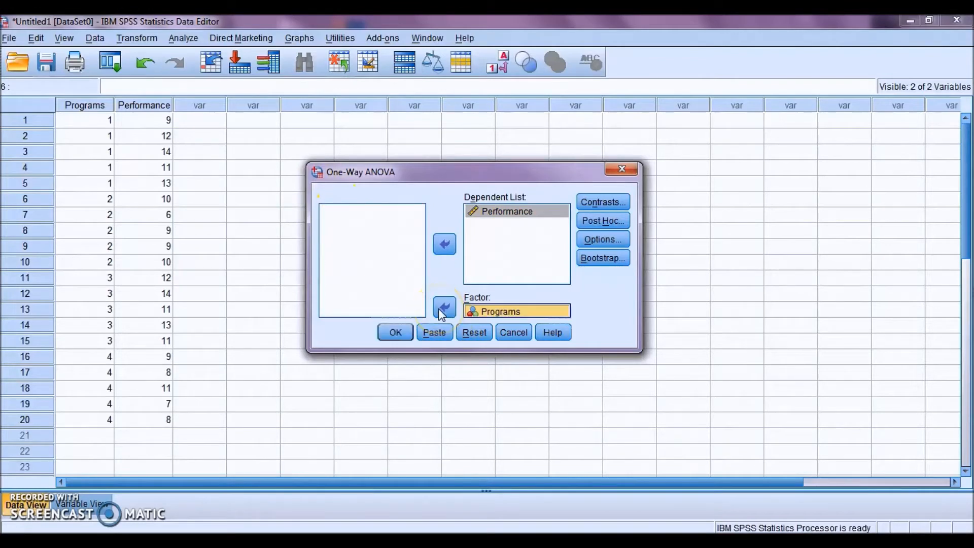
Include Descriptive statistics in the One-Way ANOVA options
{"action": "left_click", "coordinate": [587, 239]}
{"action": "left_click", "coordinate": [404, 191]}
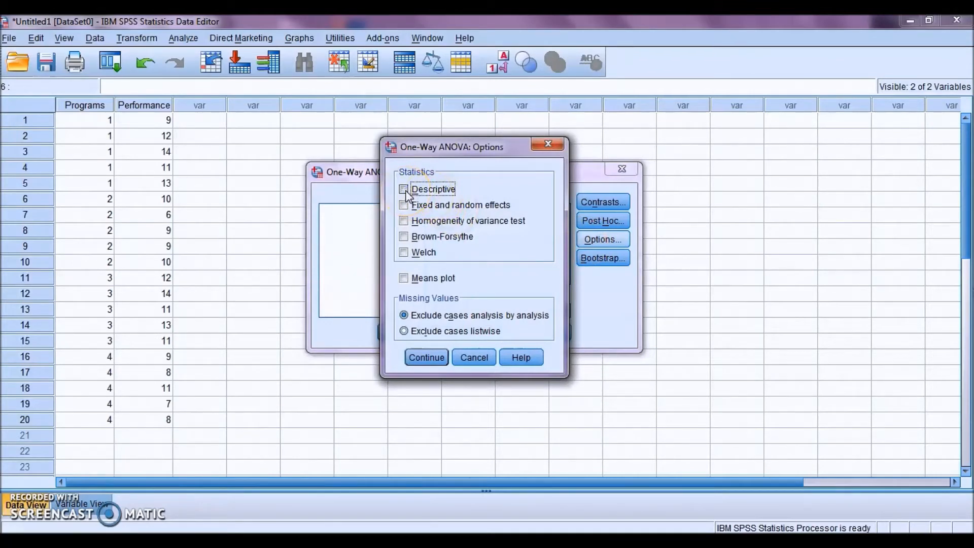
{"action": "left_click", "coordinate": [403, 189]}
{"action": "left_click", "coordinate": [421, 358]}
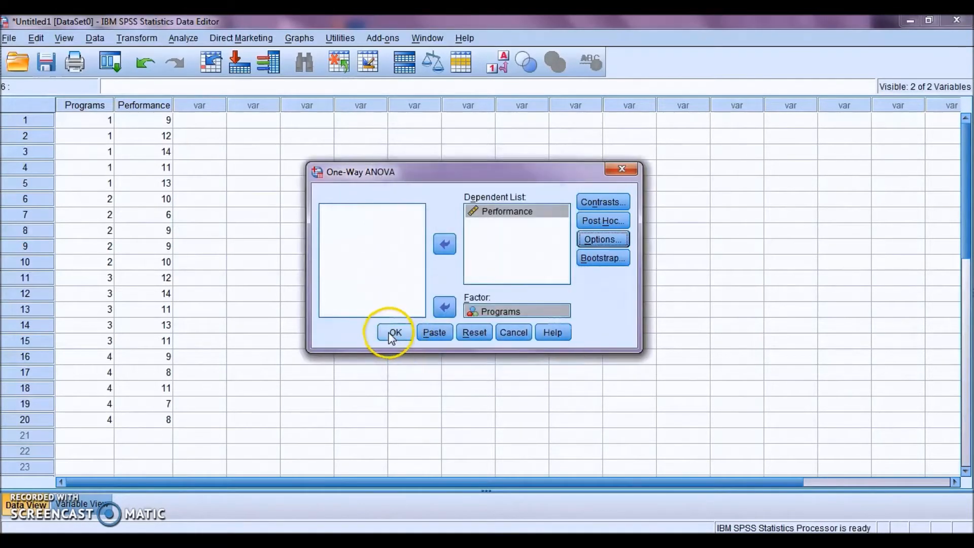
Run the One-Way ANOVA of Performance by Programs and bring its complete output tables into view
{"action": "left_click", "coordinate": [394, 334]}
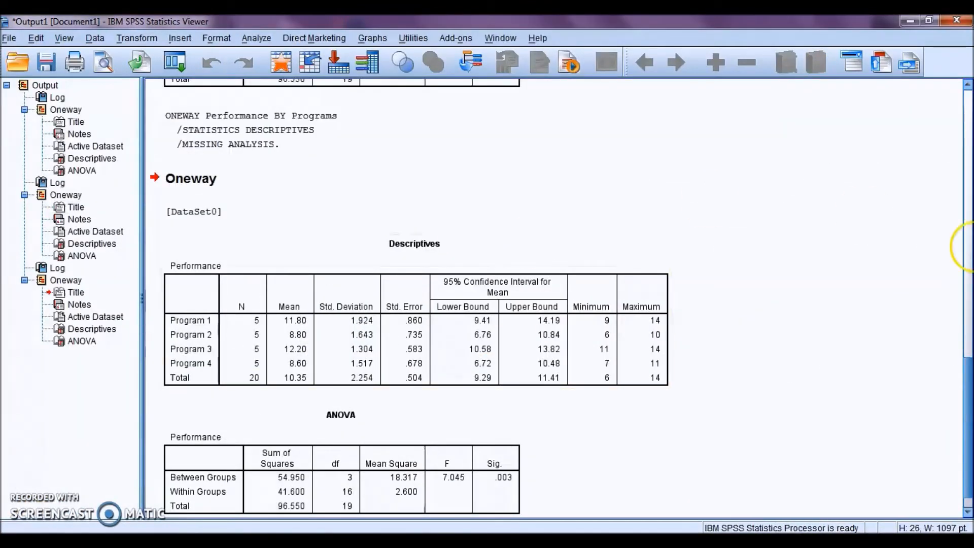
{"action": "scroll", "coordinate": [957, 388], "scroll_direction": "down", "scroll_amount": 1}
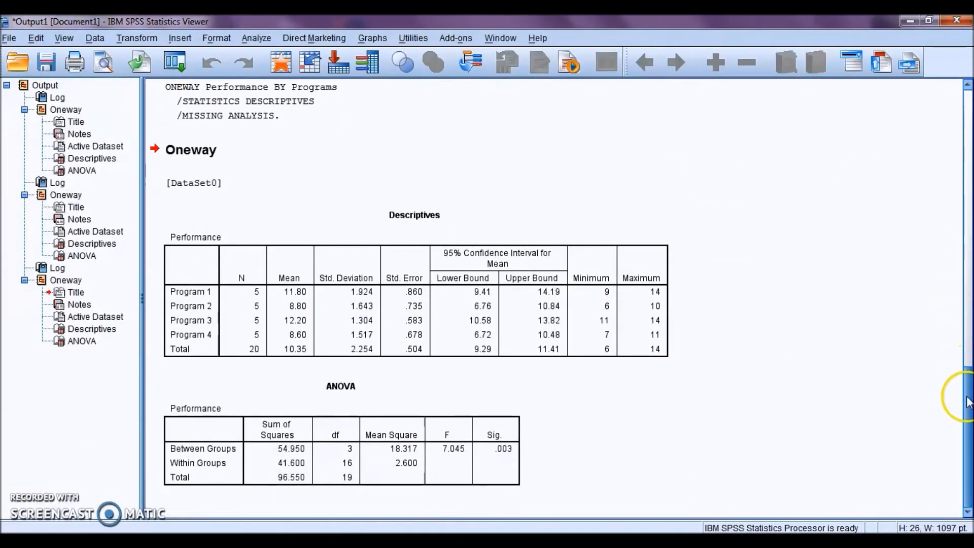
Examine the program means in the Descriptives table and the F and Sig. values in the ANOVA table
{"action": "left_click", "coordinate": [403, 296]}
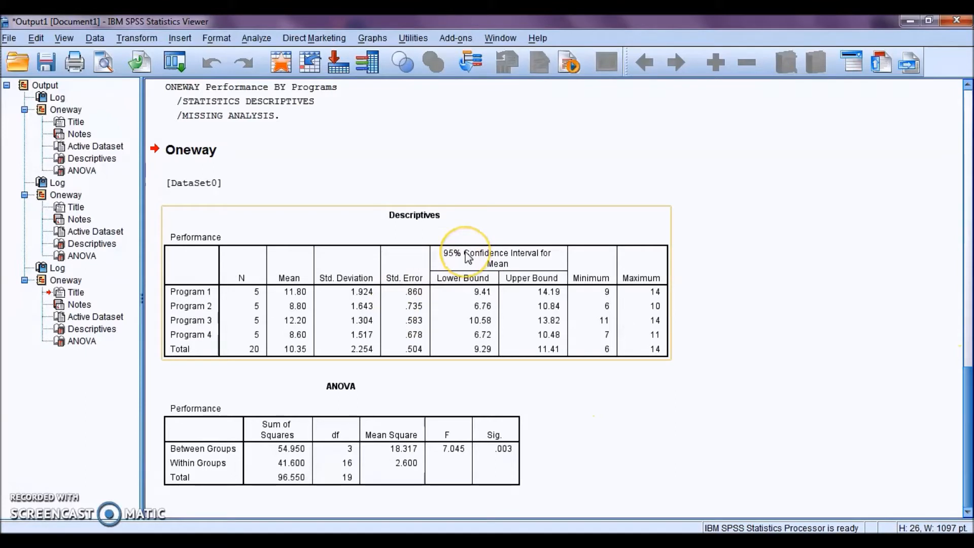
{"action": "left_click", "coordinate": [398, 388]}
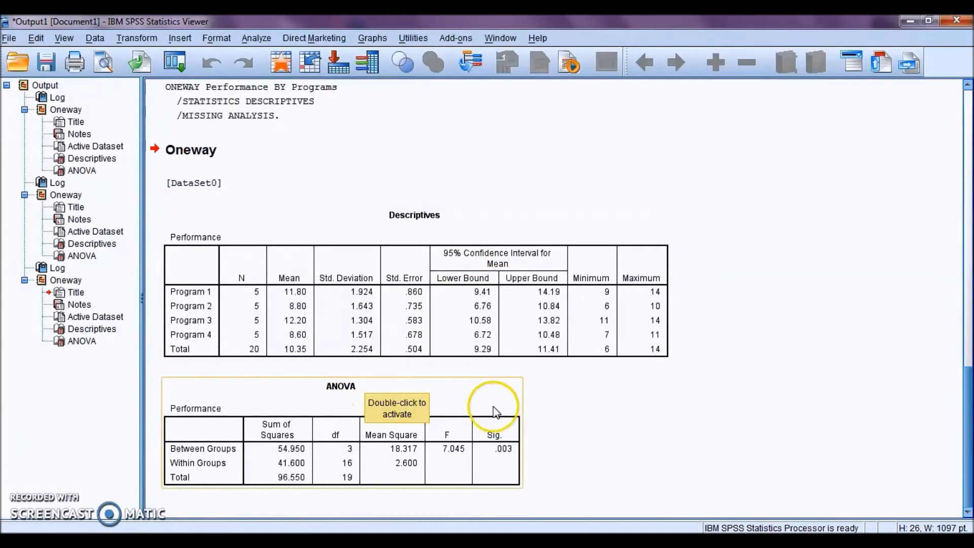
{"action": "left_click", "coordinate": [533, 421]}
{"action": "left_click", "coordinate": [414, 215]}
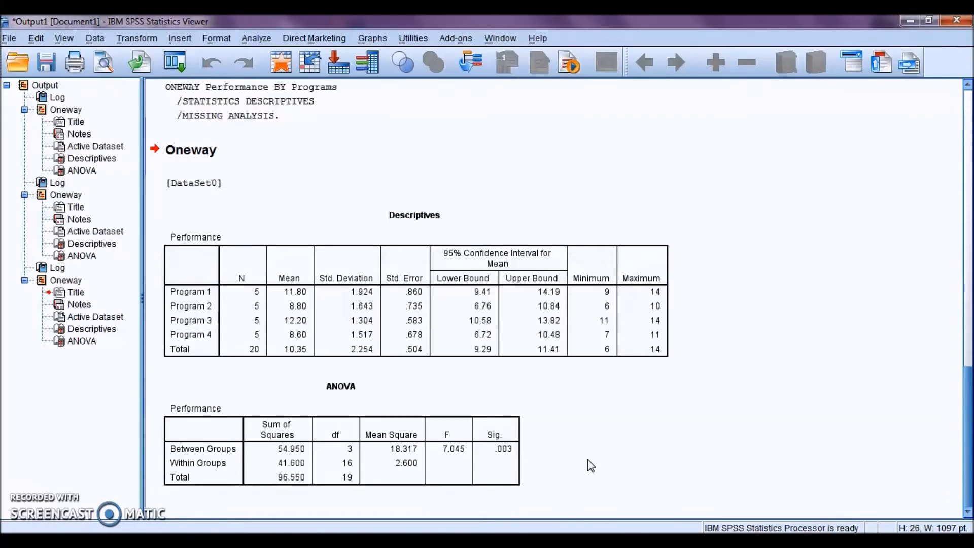
{"action": "left_click", "coordinate": [467, 483]}
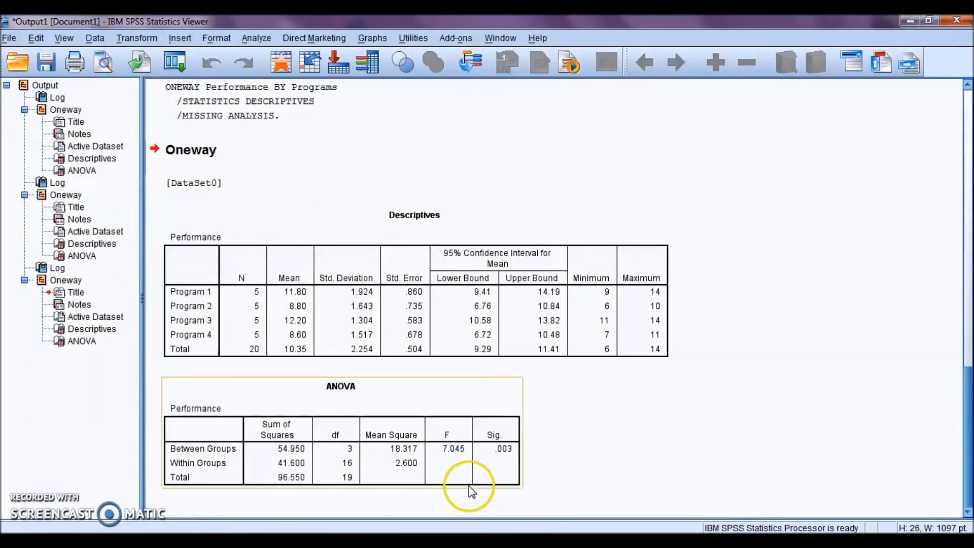
{"action": "left_click", "coordinate": [532, 448]}
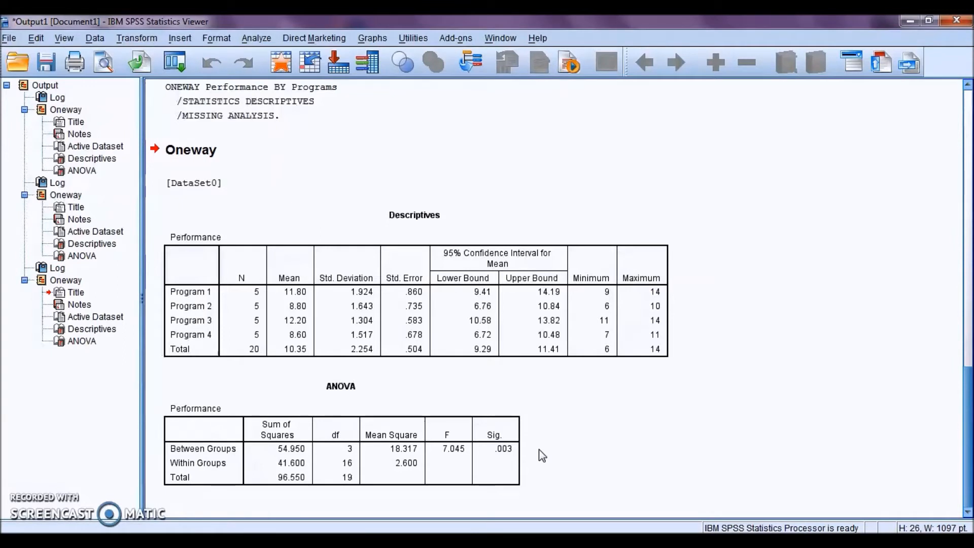
{"action": "left_click", "coordinate": [532, 457]}
{"action": "left_click", "coordinate": [169, 350]}
{"action": "left_click", "coordinate": [608, 423]}
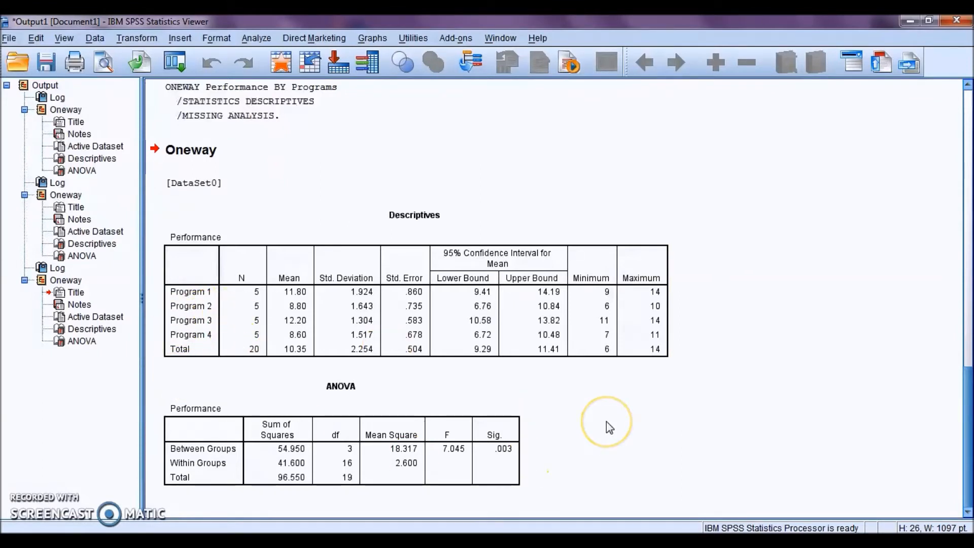